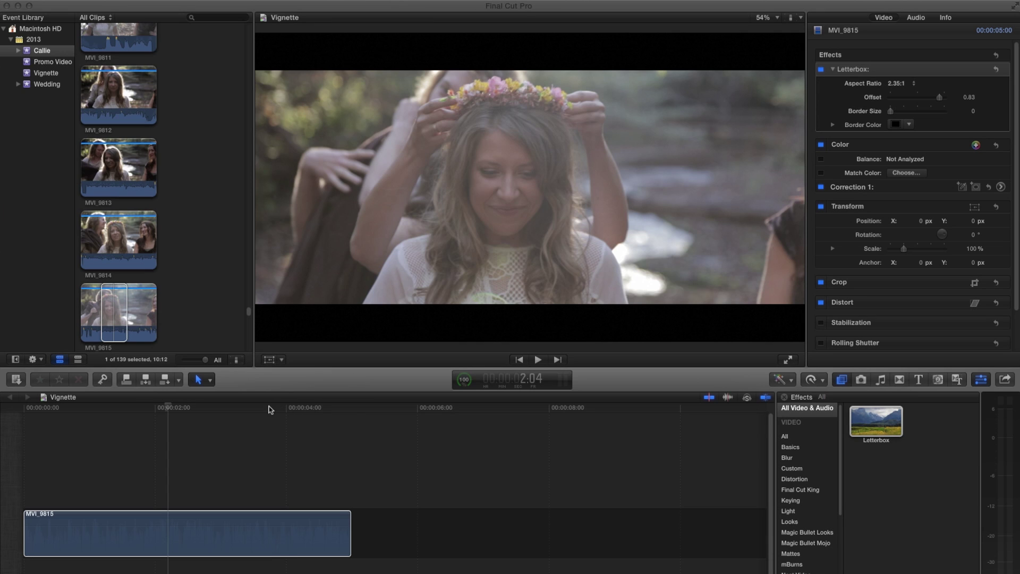
- Select the MVI_9815 clip and scrub to around 2:08, where the woman looks down
left_click(171, 409)
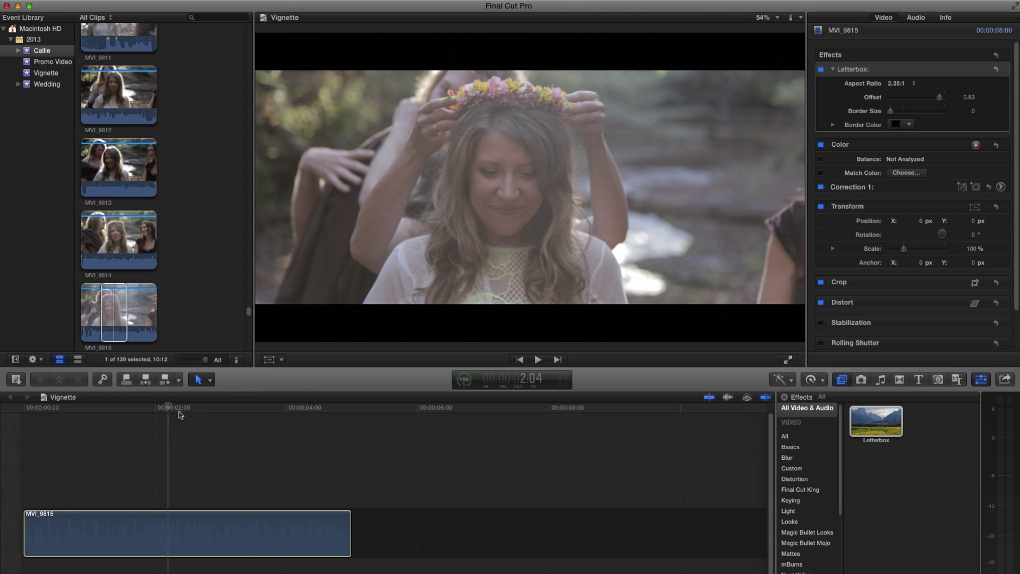
mouse_move(216, 409)
left_mouse_down()
mouse_move(237, 409)
mouse_move(216, 409)
left_mouse_up()
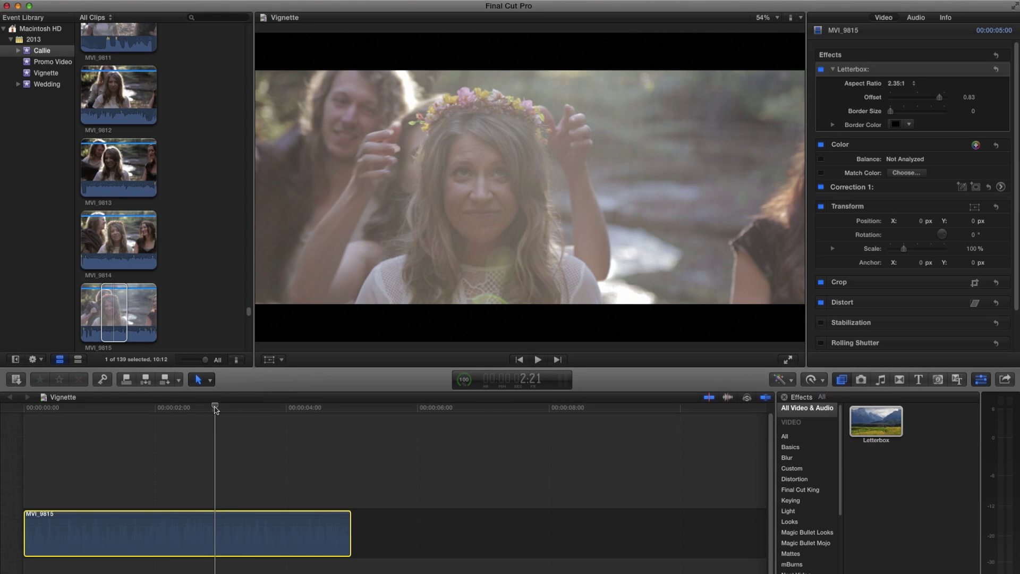
mouse_move(215, 409)
left_mouse_down()
mouse_move(324, 410)
mouse_move(126, 409)
mouse_move(330, 409)
mouse_move(160, 409)
mouse_move(211, 408)
left_mouse_up()
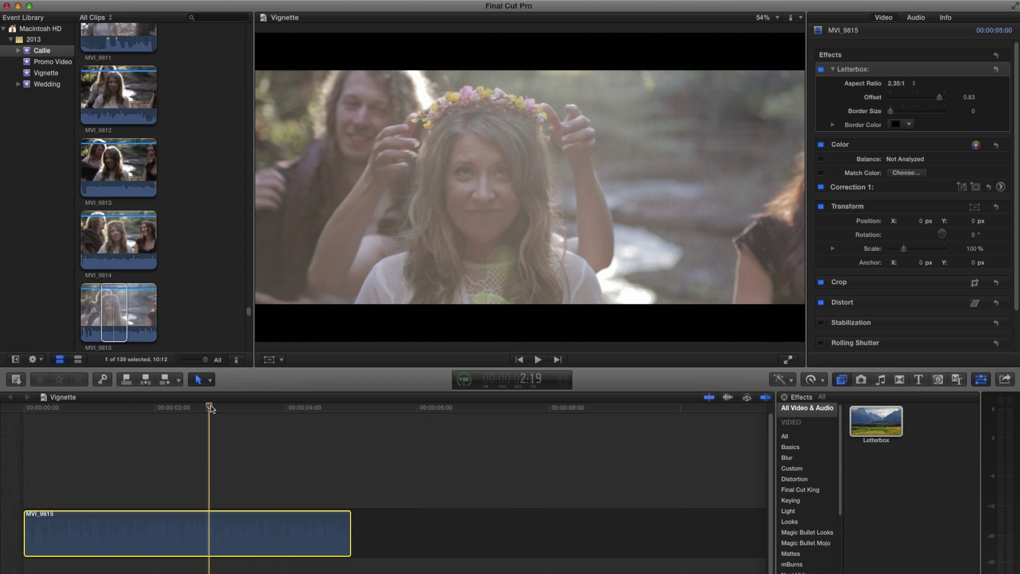
left_click_drag(210, 408, 180, 410)
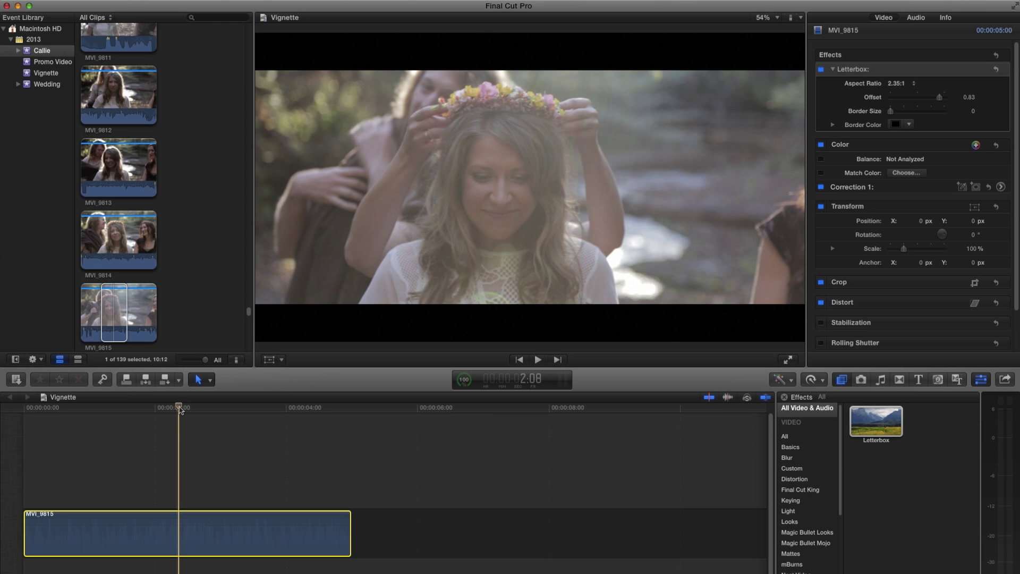
left_click(169, 543)
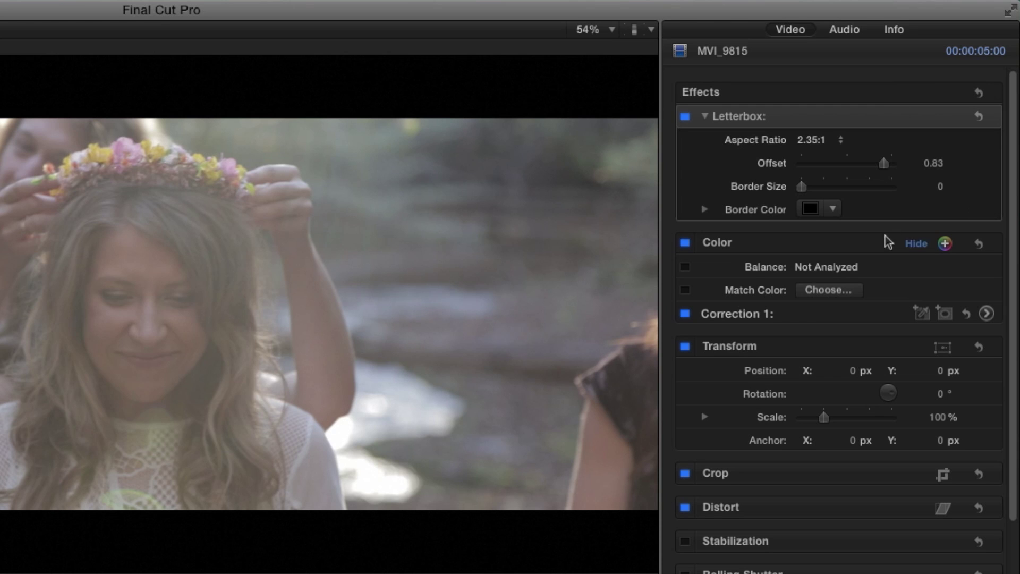
- Add Correction 2 with a shape mask and drag the mask onto the woman's face
left_click(768, 282)
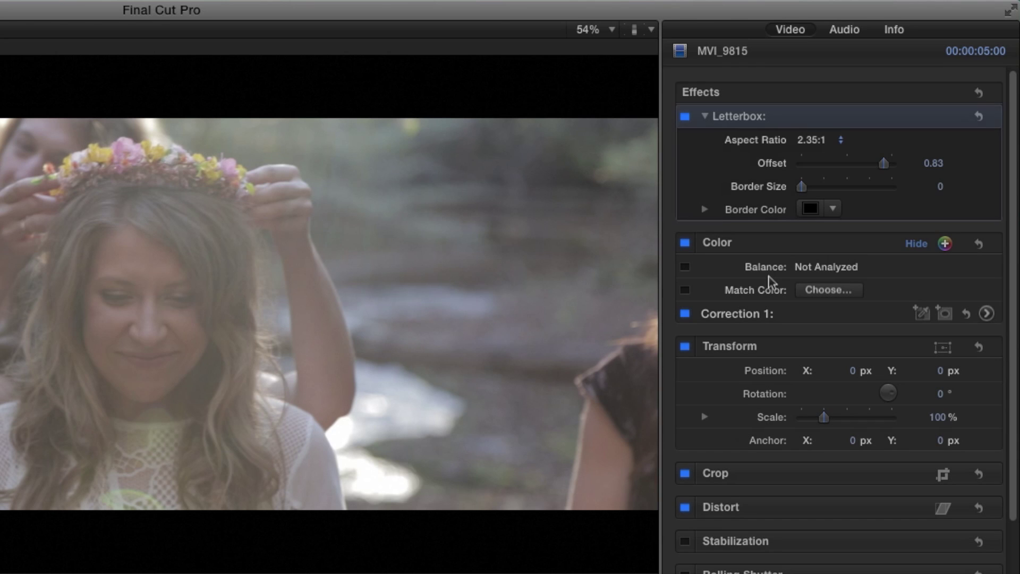
left_click(945, 244)
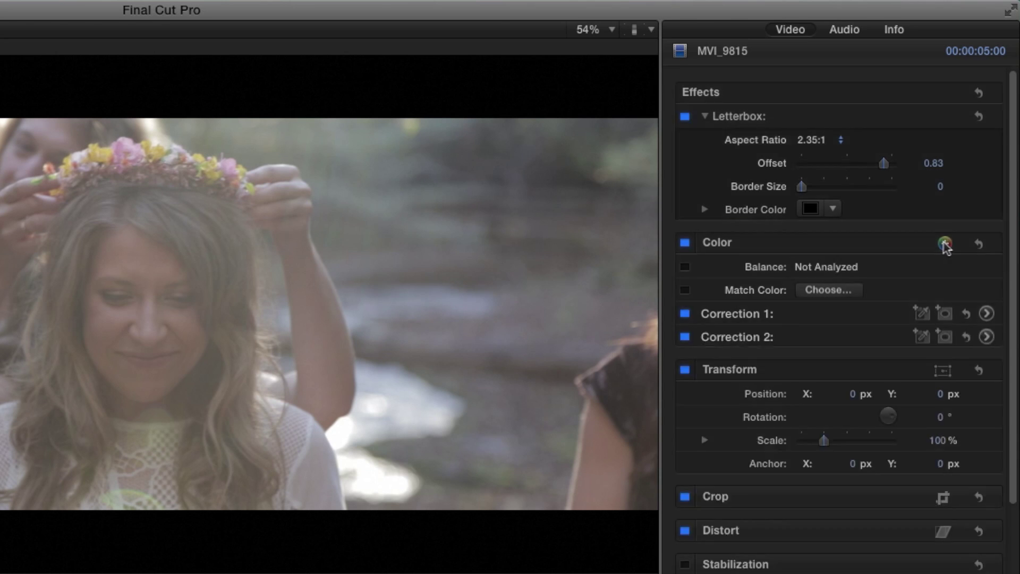
left_click(944, 338)
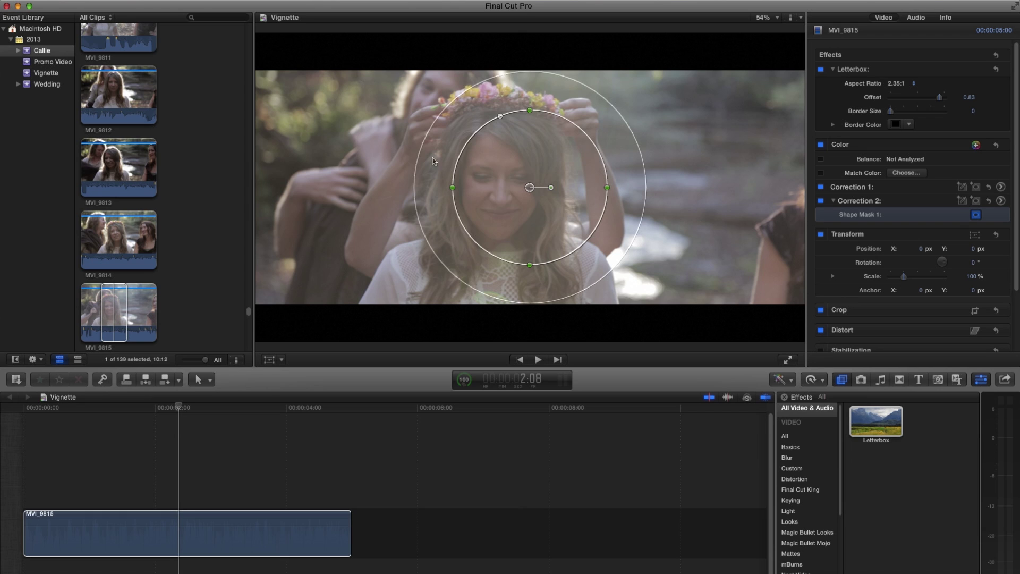
left_click_drag(530, 187, 503, 192)
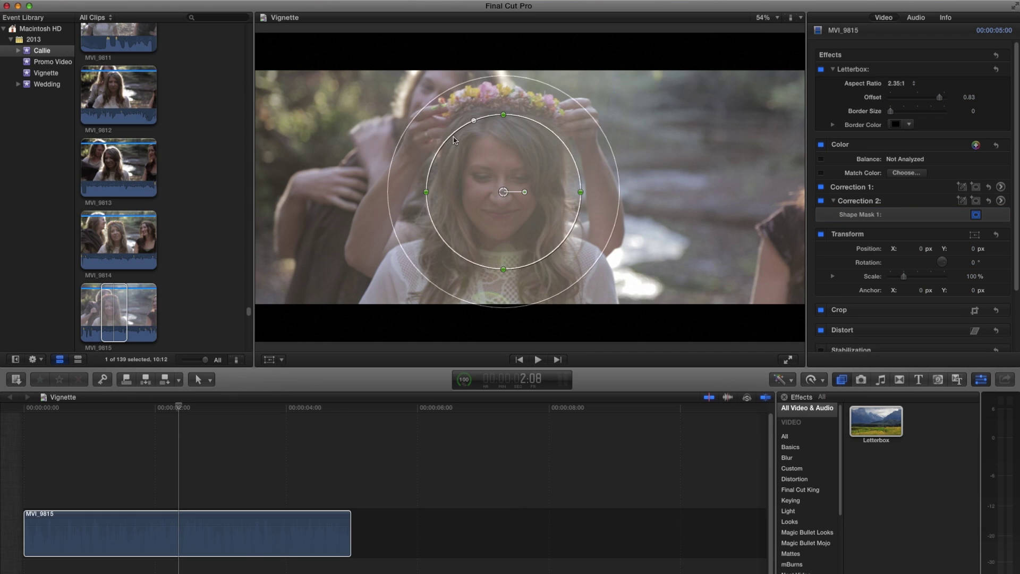
- Drag the mask's side, top and roundness handles to form a rounded oval over her face
left_click_drag(428, 195, 600, 192)
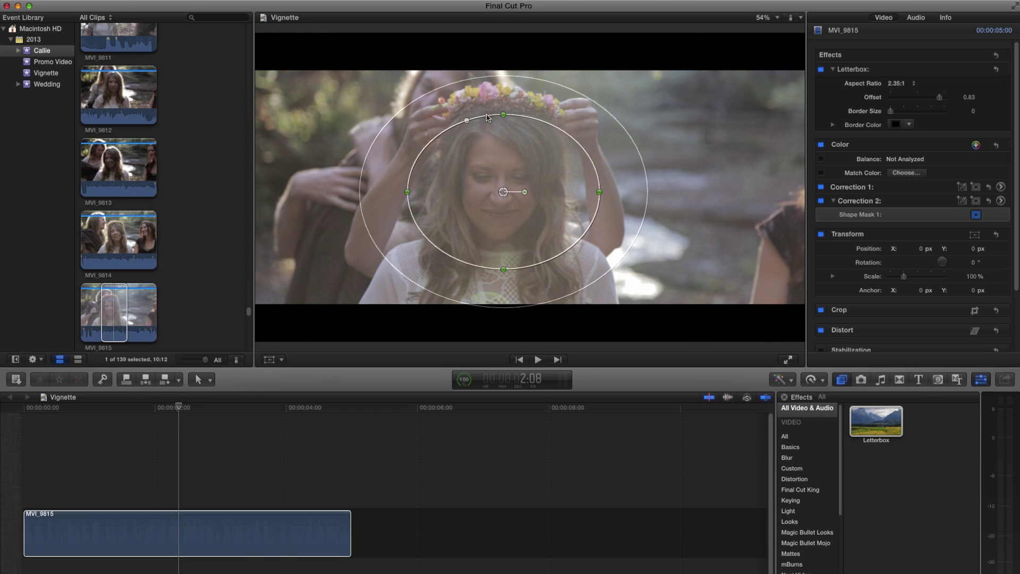
left_click_drag(504, 116, 419, 117)
left_click_drag(467, 160, 283, 129)
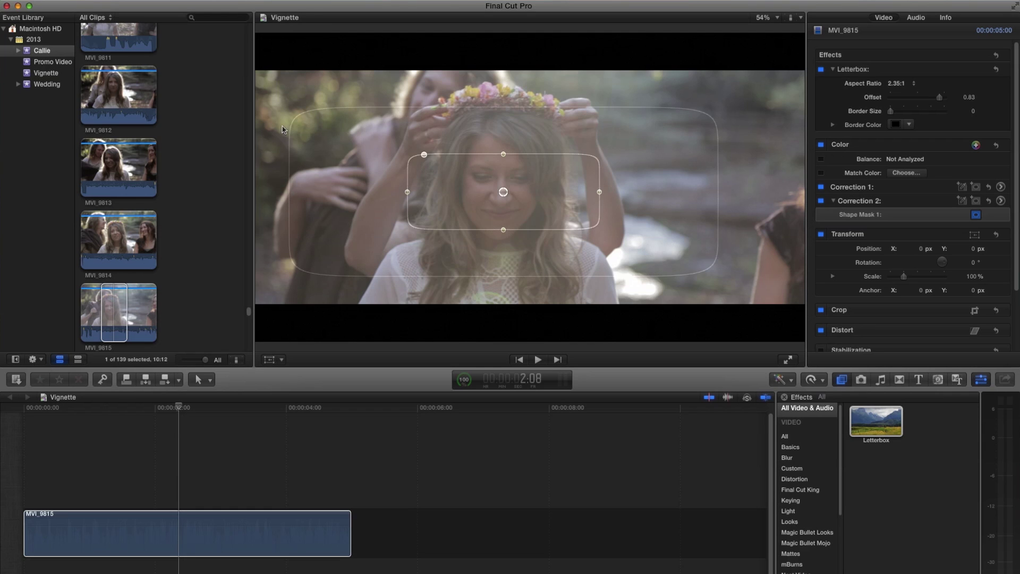
left_click_drag(447, 136, 402, 137)
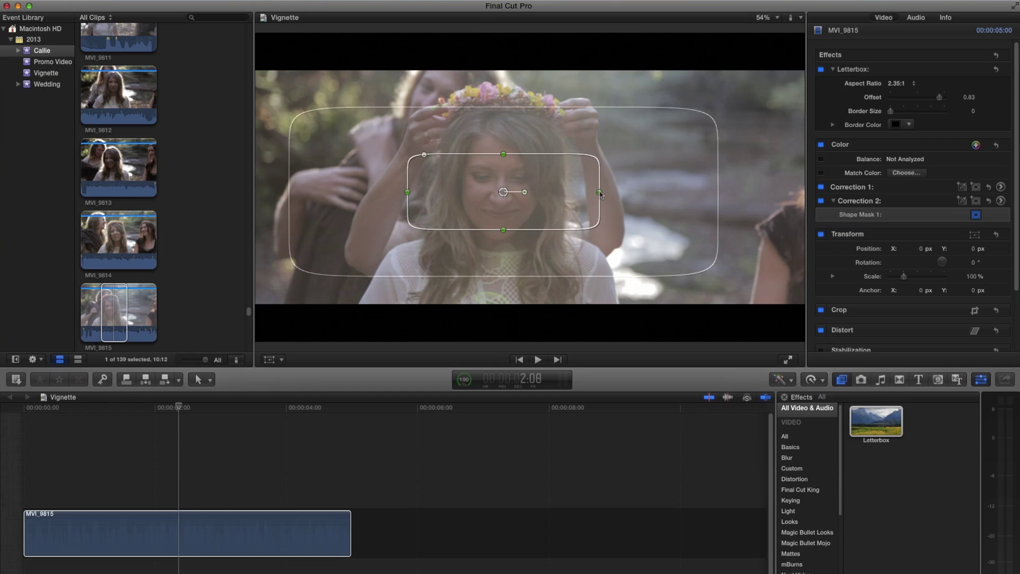
left_click_drag(601, 194, 571, 192)
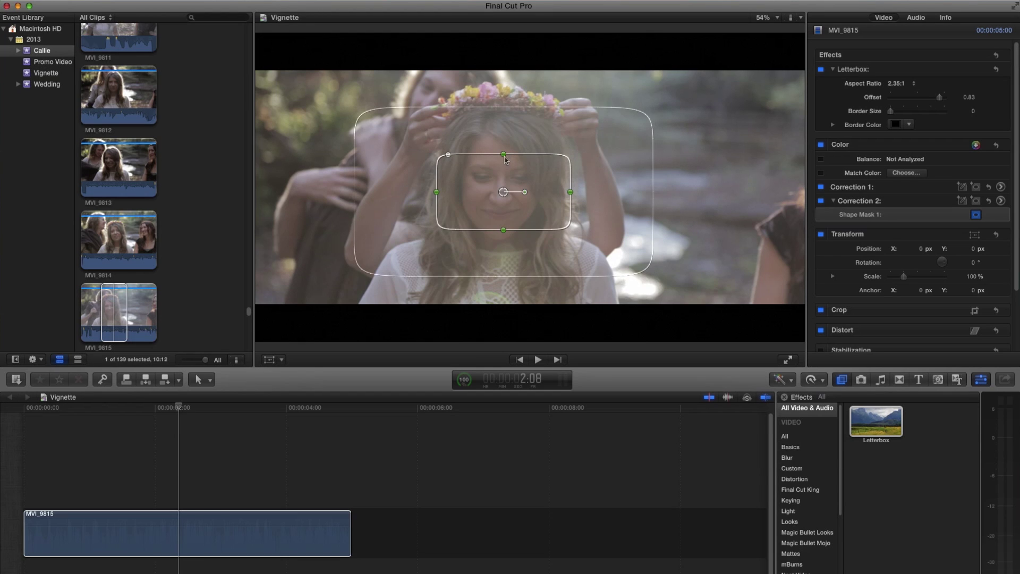
mouse_move(505, 158)
left_mouse_down()
mouse_move(505, 114)
mouse_move(505, 144)
left_mouse_up()
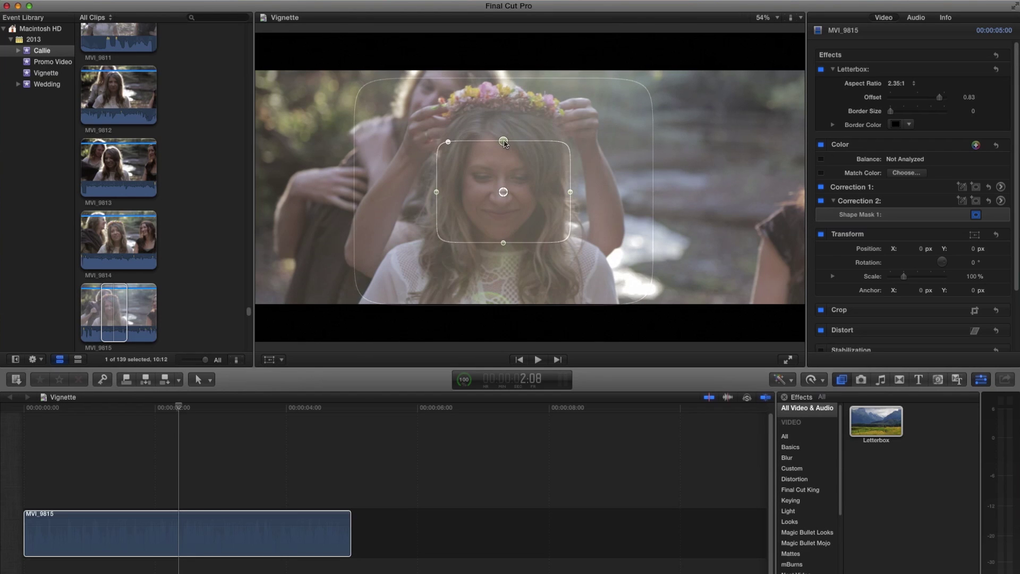
left_click_drag(437, 192, 378, 192)
left_click_drag(402, 144, 476, 151)
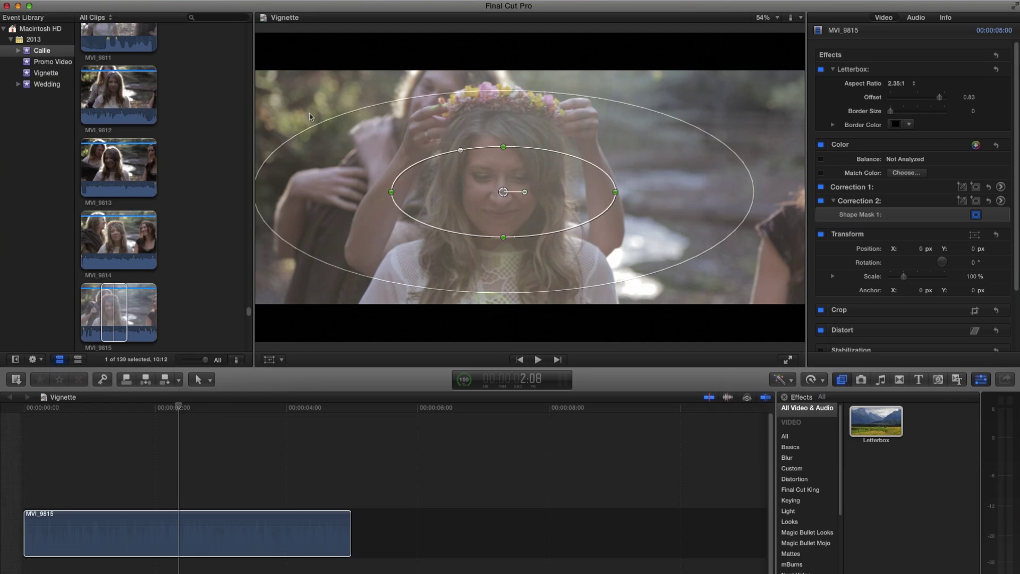
- Widen the soft outer falloff and make the inner oval narrower and taller around her head
left_click_drag(318, 133, 412, 160)
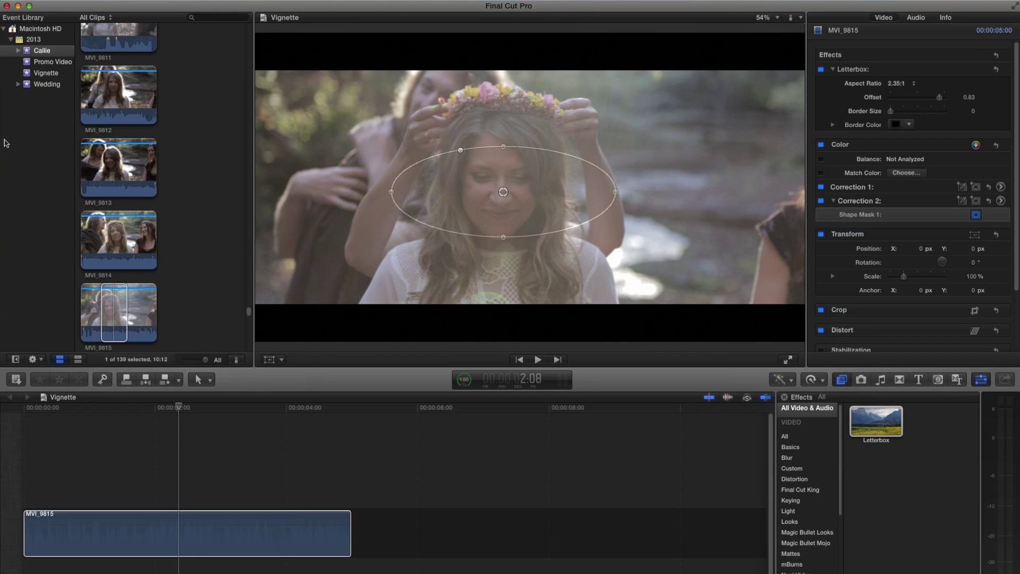
left_click_drag(326, 151, 300, 141)
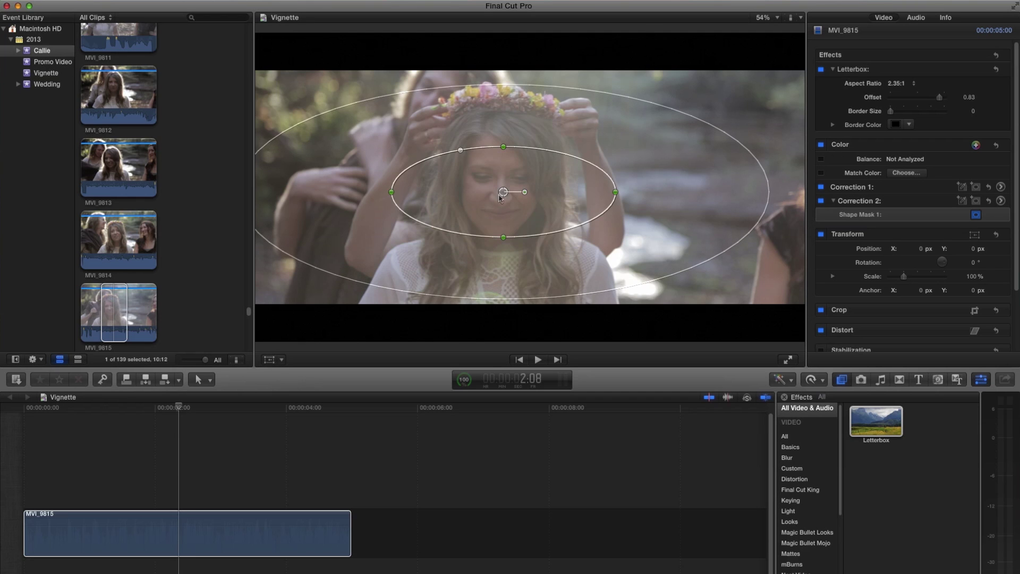
left_click_drag(503, 197, 505, 194)
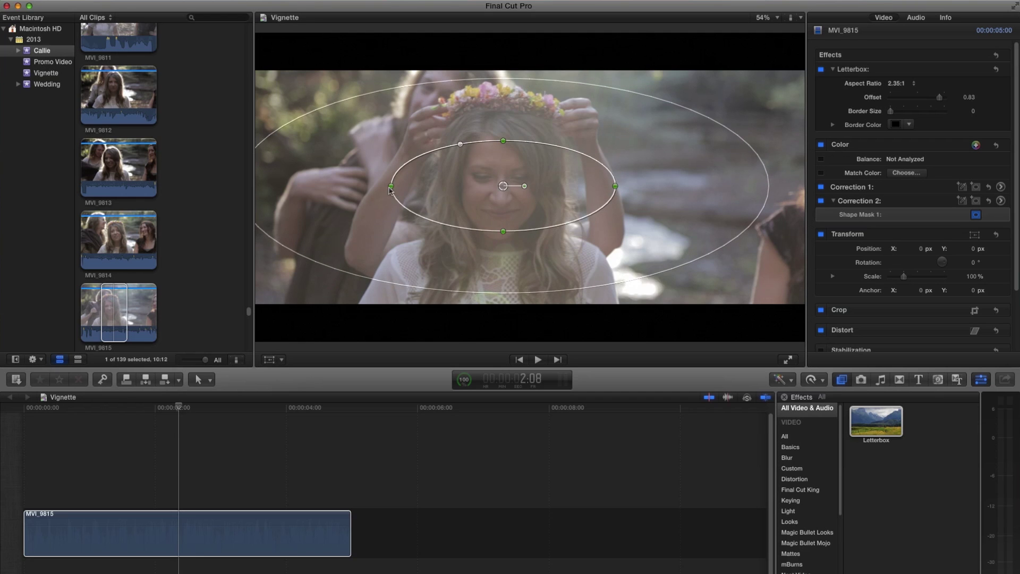
left_click_drag(391, 189, 427, 186)
left_click_drag(503, 141, 504, 118)
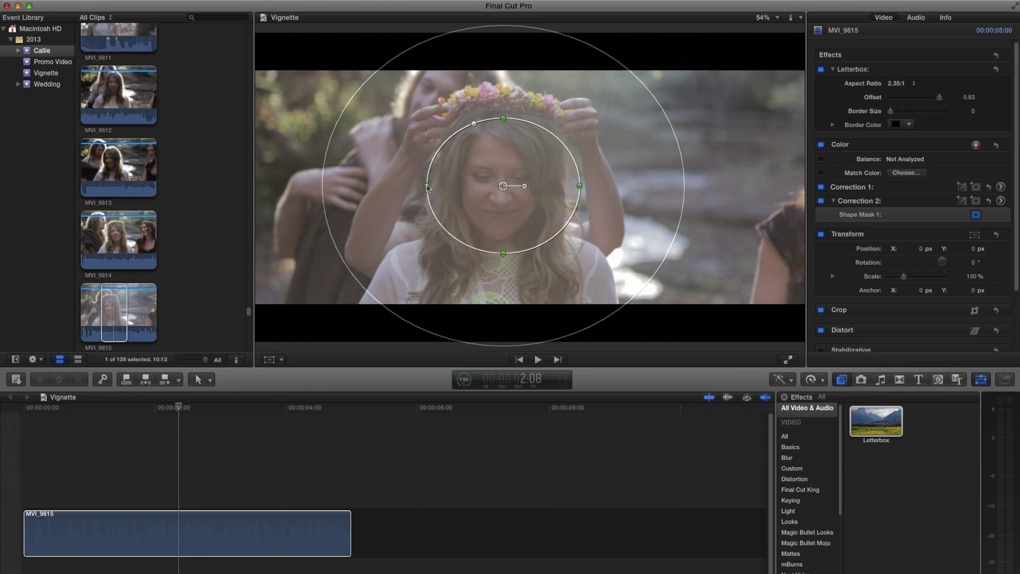
left_click_drag(427, 186, 440, 186)
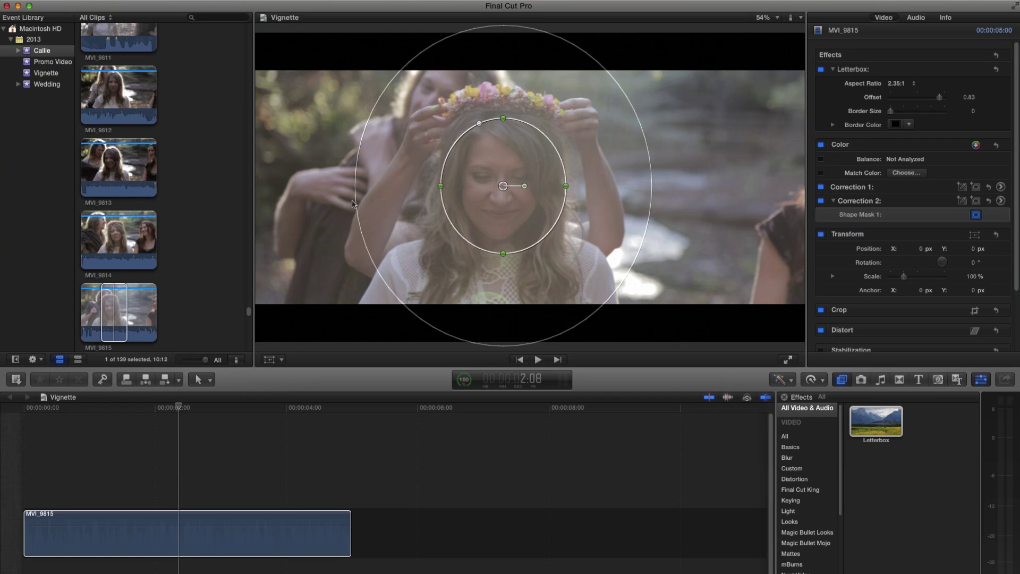
mouse_move(352, 203)
left_mouse_down()
mouse_move(333, 208)
mouse_move(356, 207)
left_mouse_up()
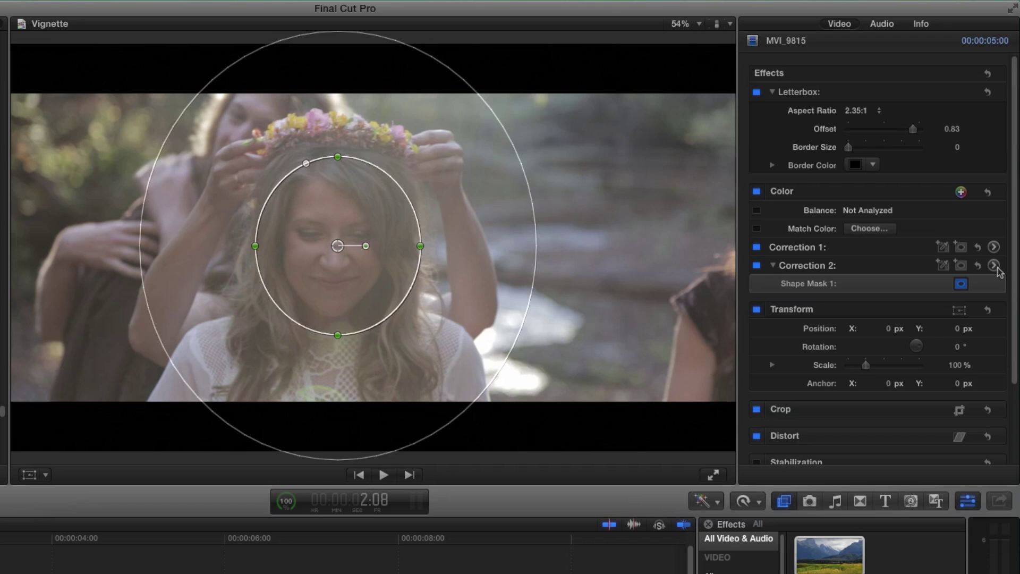
- In Correction 2's Exposure tab, undo a -3% Global change so Global stays at 0%
left_click(994, 266)
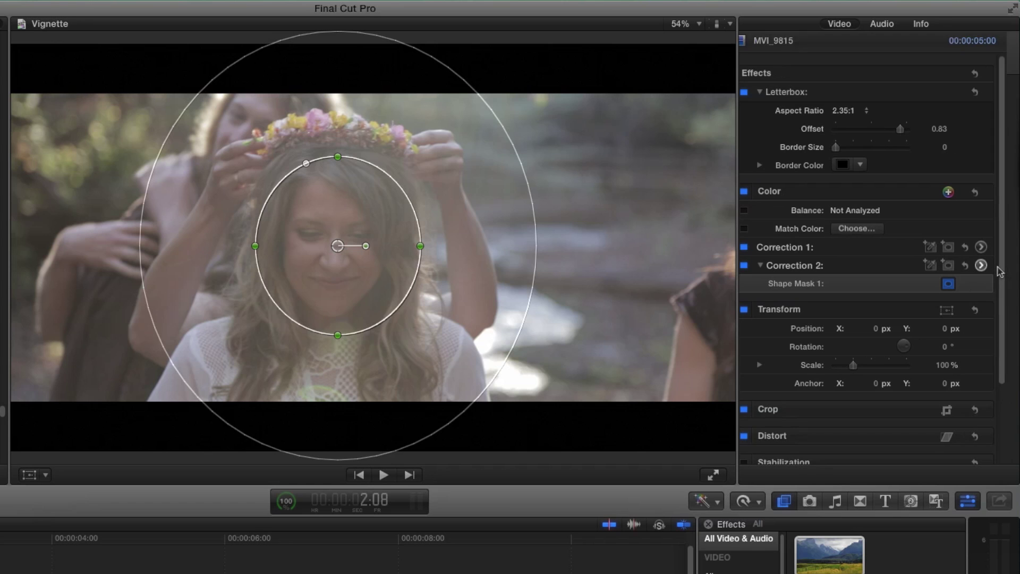
left_click(941, 45)
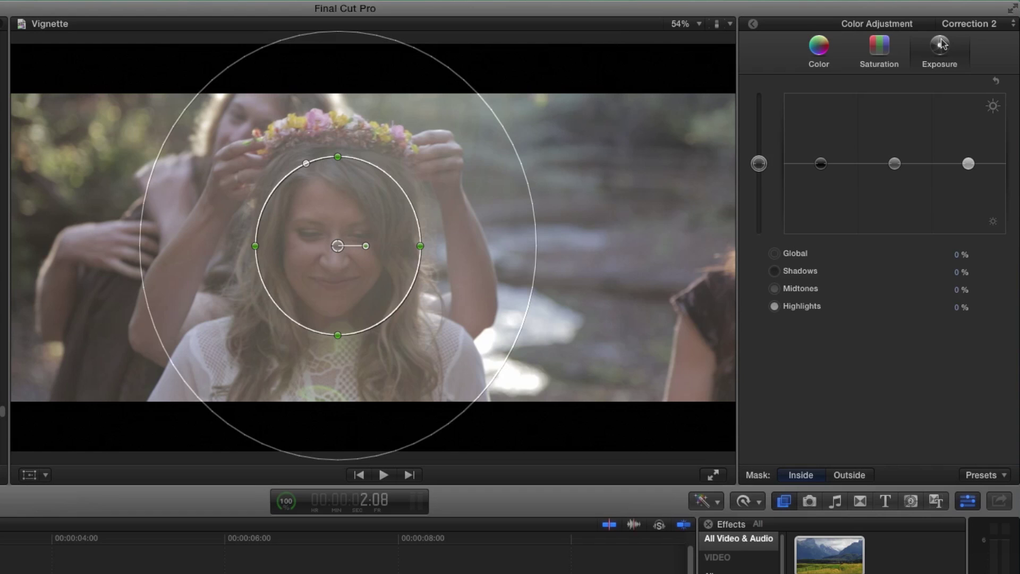
left_click(758, 164)
left_click_drag(760, 165, 759, 167)
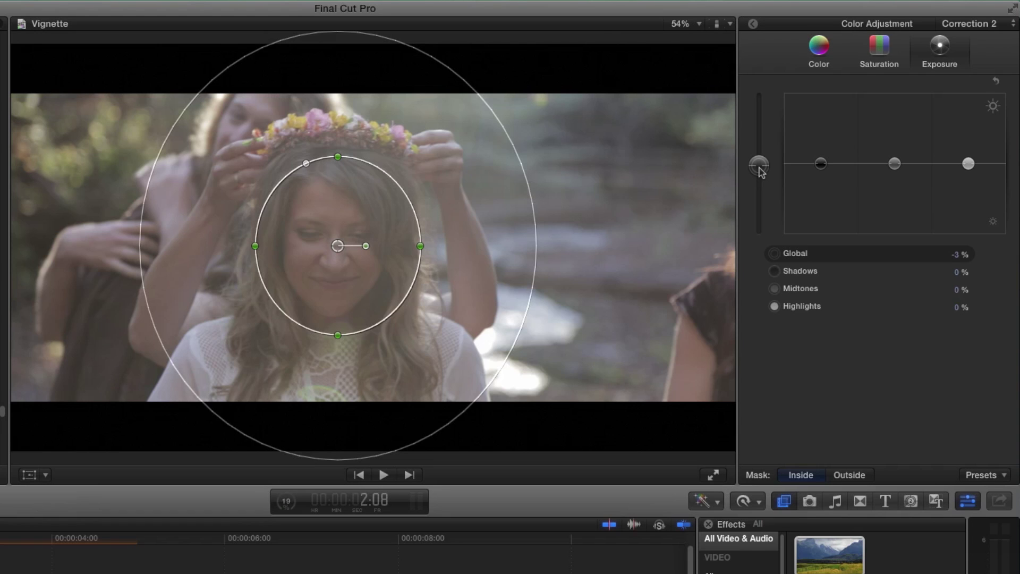
key("super+z")
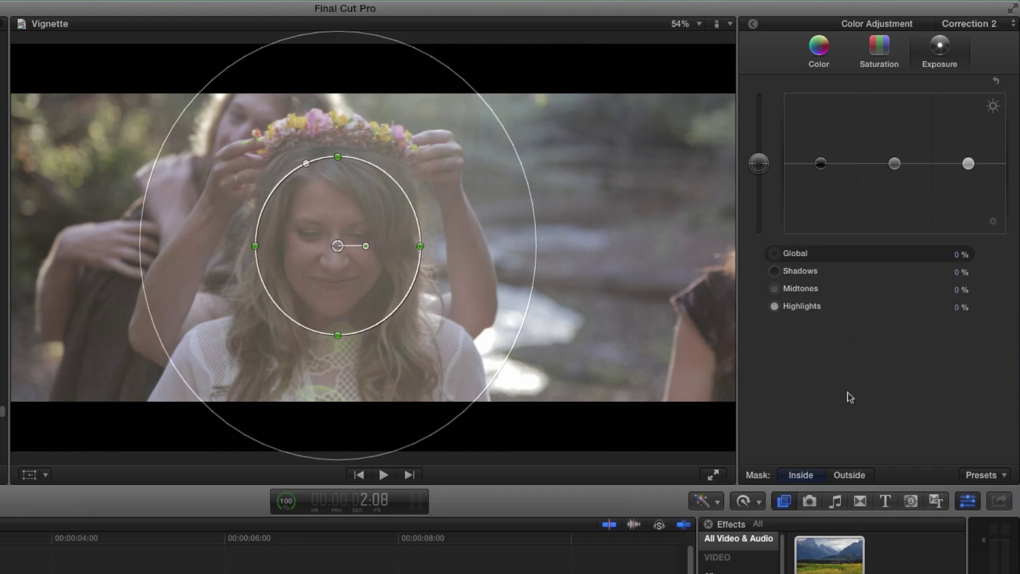
- Compare darkening inside versus outside the mask and settle on Mask set to Outside
left_click(849, 475)
left_click(828, 55)
left_click(938, 51)
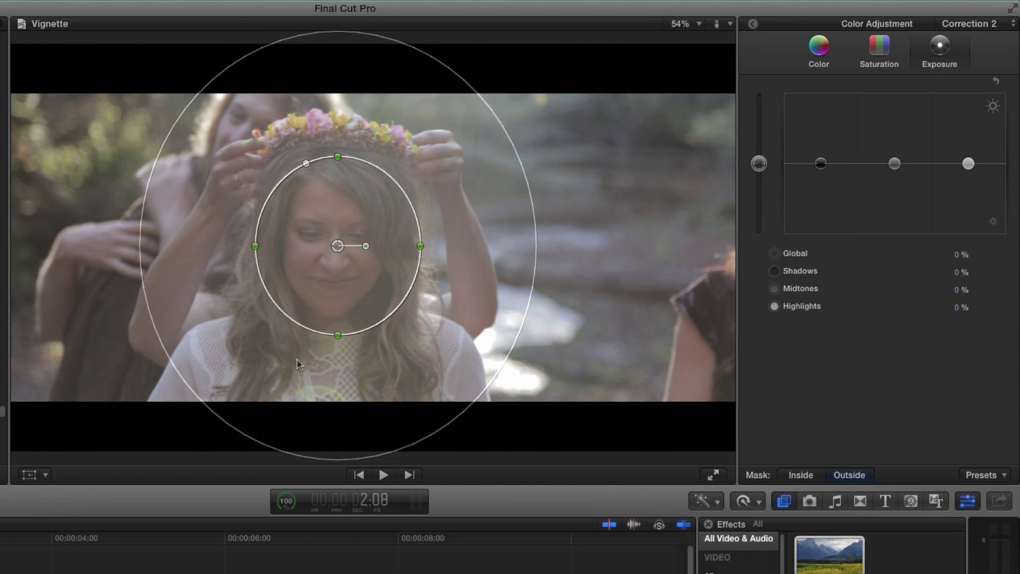
left_click(798, 477)
mouse_move(758, 163)
left_mouse_down()
mouse_move(760, 193)
mouse_move(759, 163)
left_mouse_up()
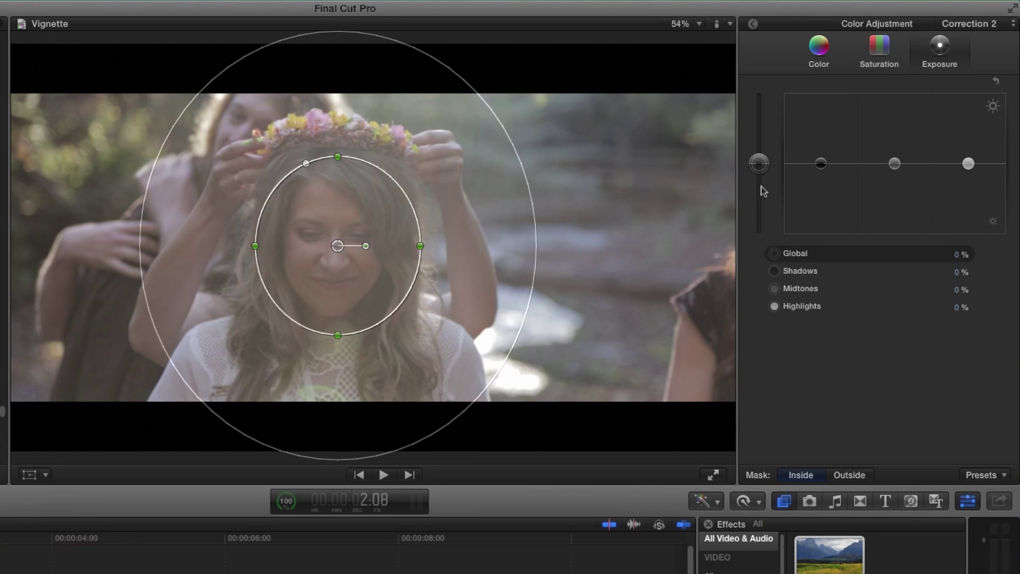
left_click(846, 477)
mouse_move(760, 164)
left_mouse_down()
mouse_move(762, 206)
mouse_move(758, 169)
left_mouse_up()
- Lower the outside Global exposure to -4% and reshape the mask into a tall ellipse framing her face
left_click_drag(759, 165, 759, 166)
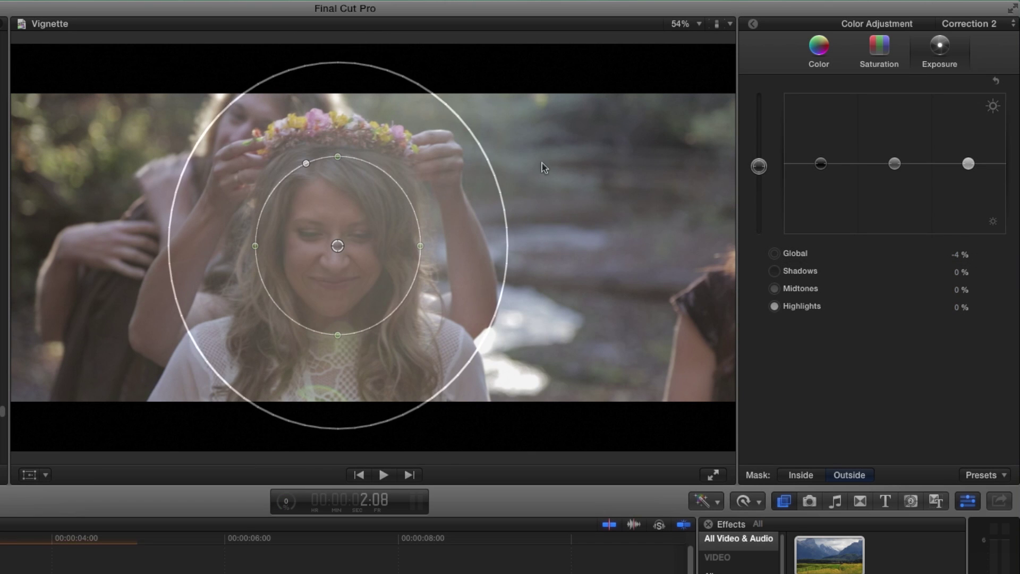
mouse_move(550, 161)
left_mouse_down()
mouse_move(564, 164)
mouse_move(515, 163)
mouse_move(542, 164)
left_mouse_up()
left_click_drag(420, 246, 387, 246)
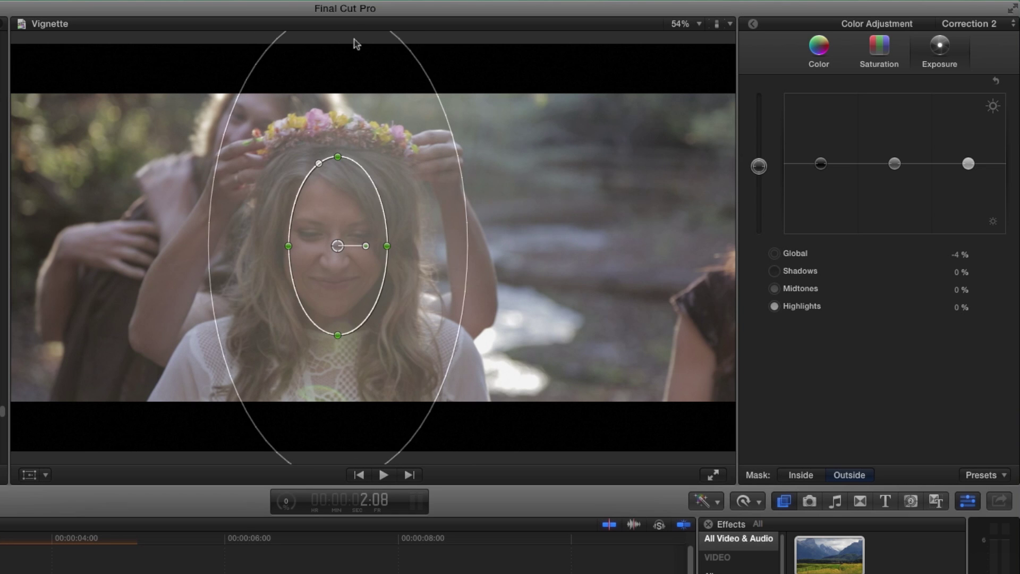
left_click_drag(403, 39, 433, 72)
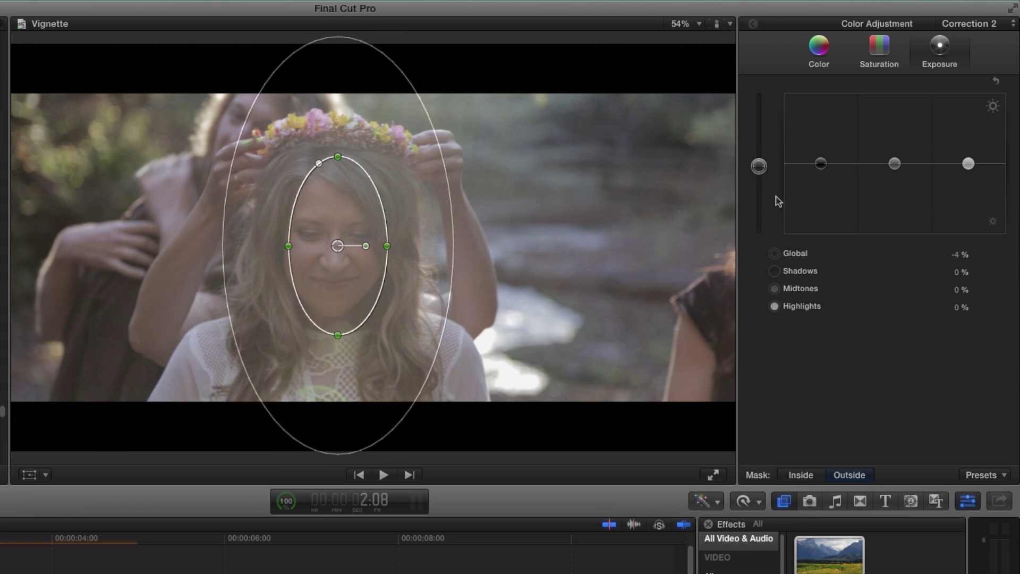
key("super+4")
- Select Correction 1 to hide the mask overlay and toggle the Correction 2 vignette checkbox
left_click(847, 267)
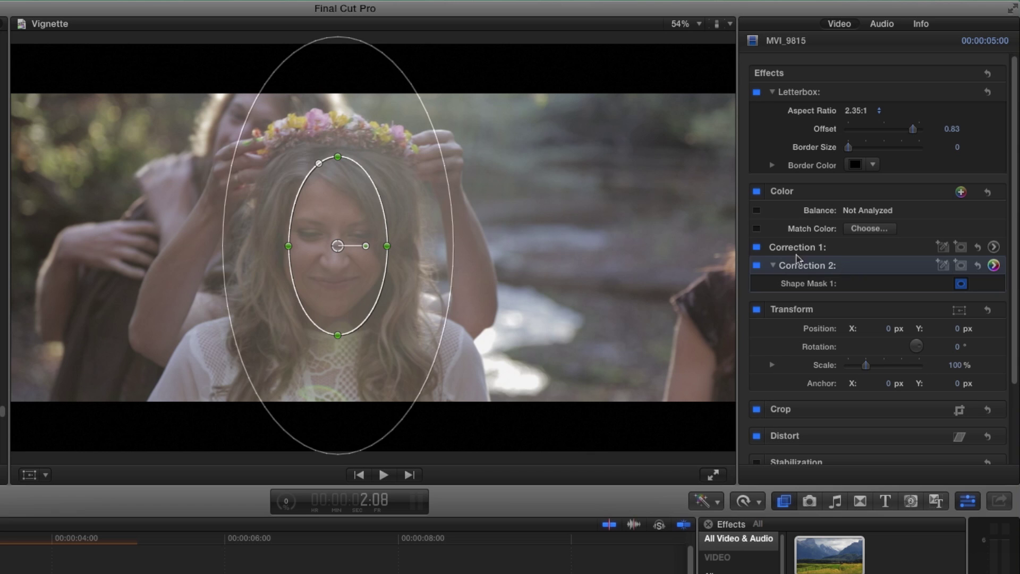
left_click(806, 247)
left_click(759, 272)
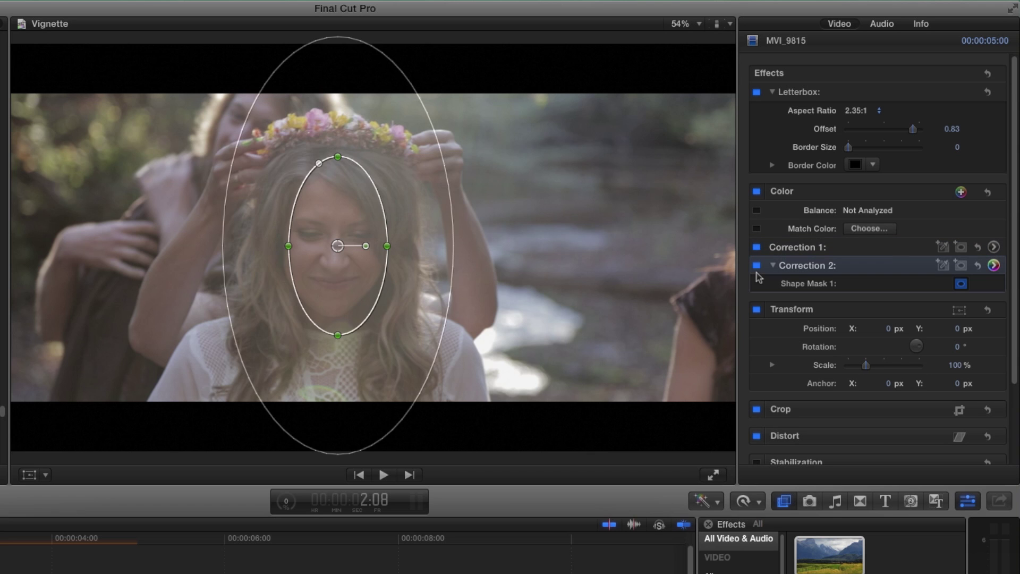
left_click(788, 246)
left_click(757, 266)
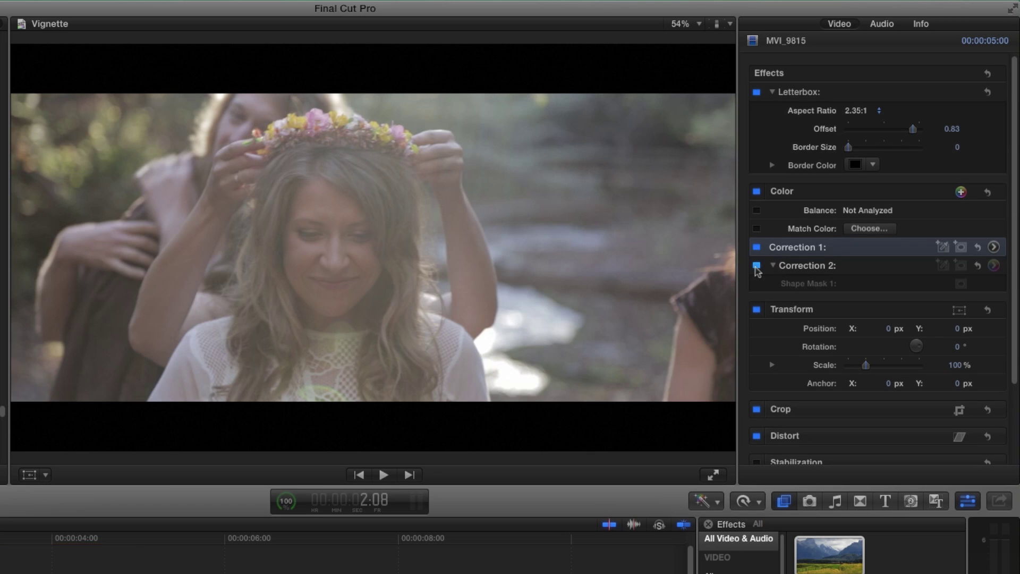
left_click(756, 266)
left_click(756, 265)
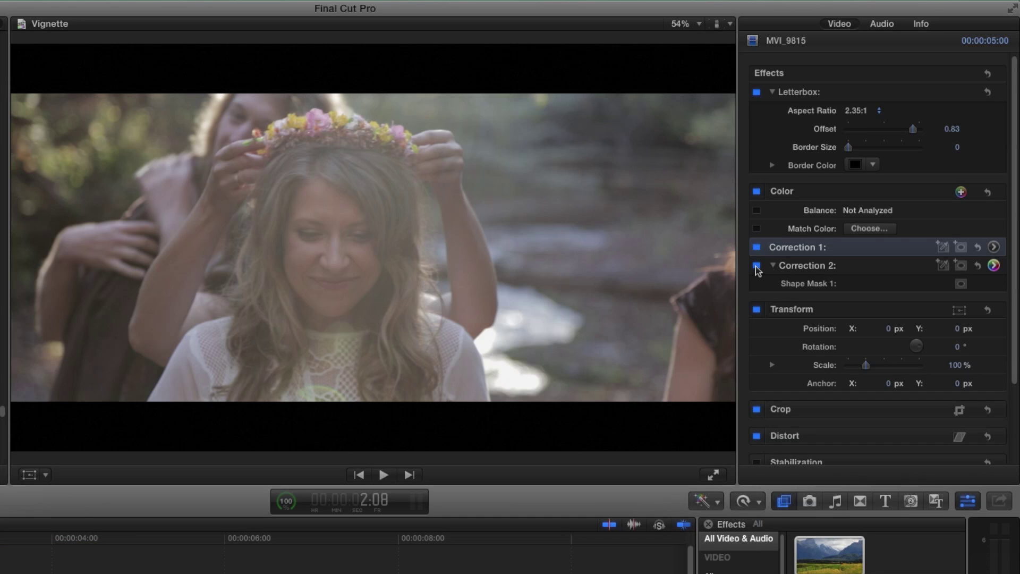
- In Correction 2's Color tab, drag the Global puck to tint inside the mask faint blue
left_click(891, 269)
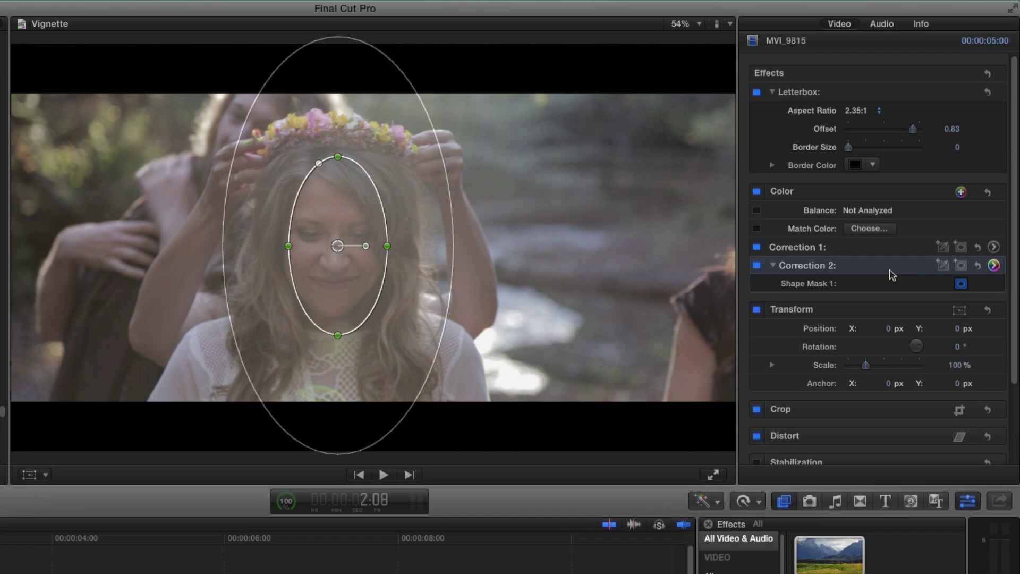
left_click(993, 265)
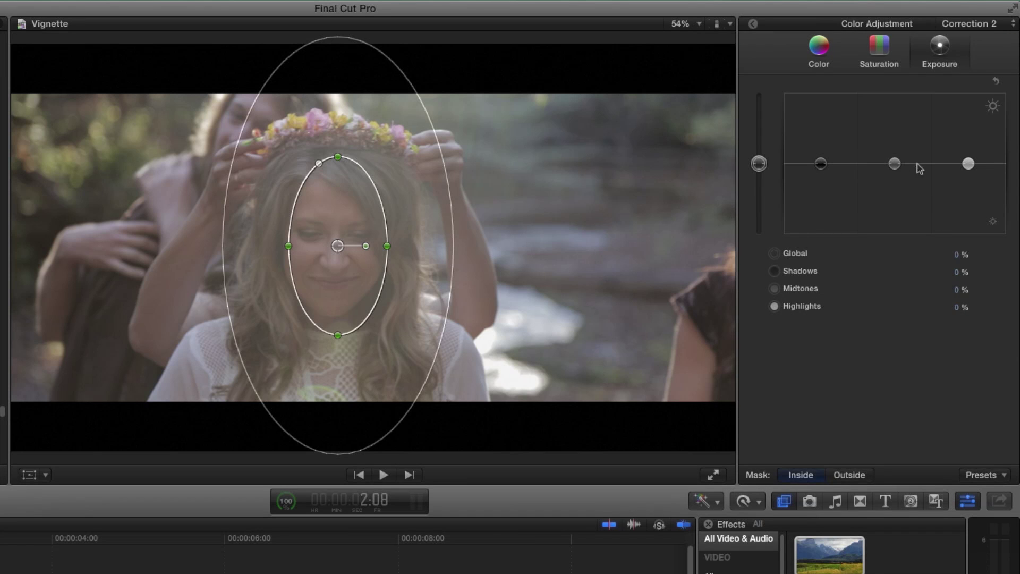
left_click(816, 52)
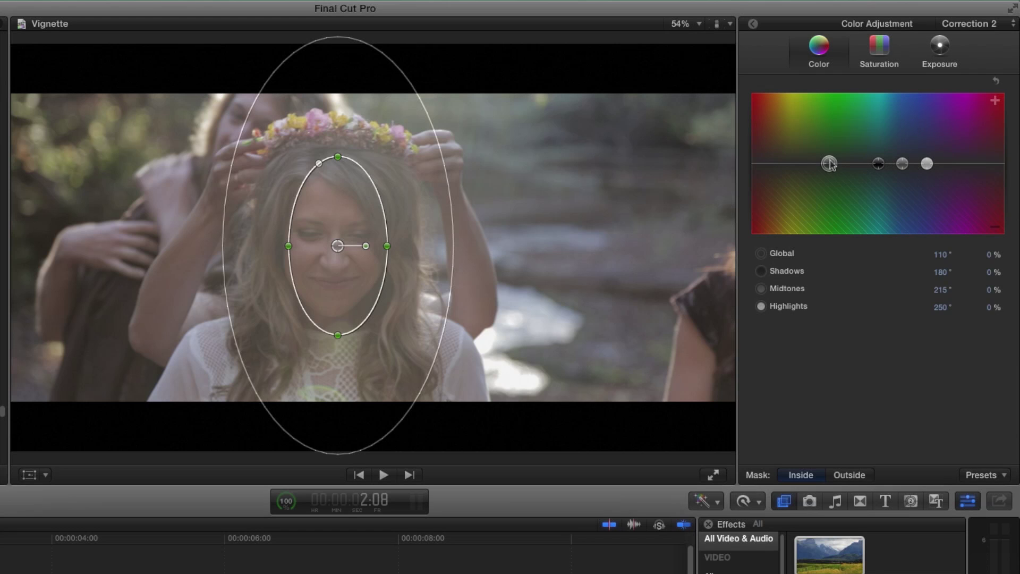
left_click_drag(829, 163, 912, 162)
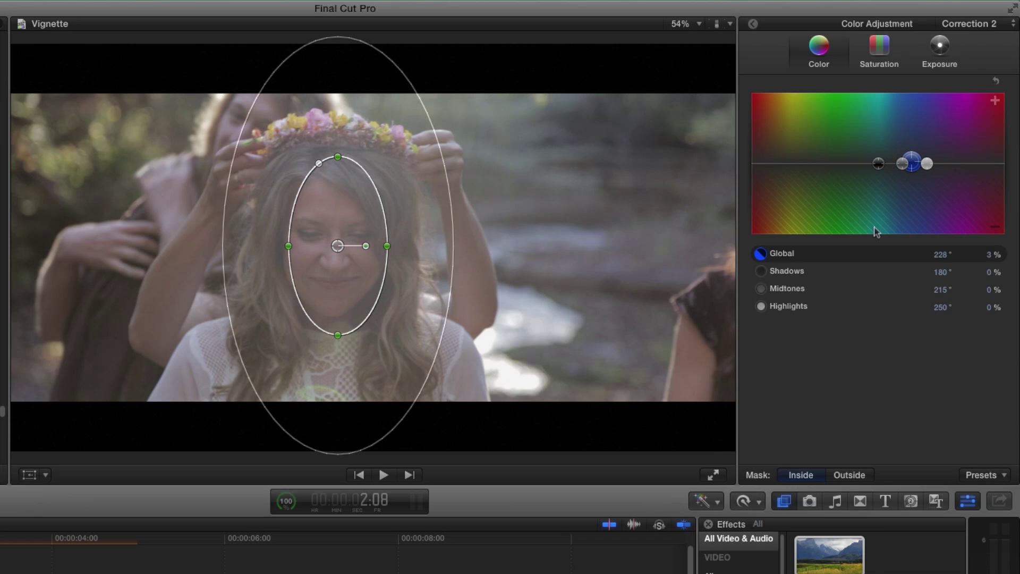
- Tint the outside midtones blue (8% at 219°) and widen the vignette's soft outer edge
left_click(854, 476)
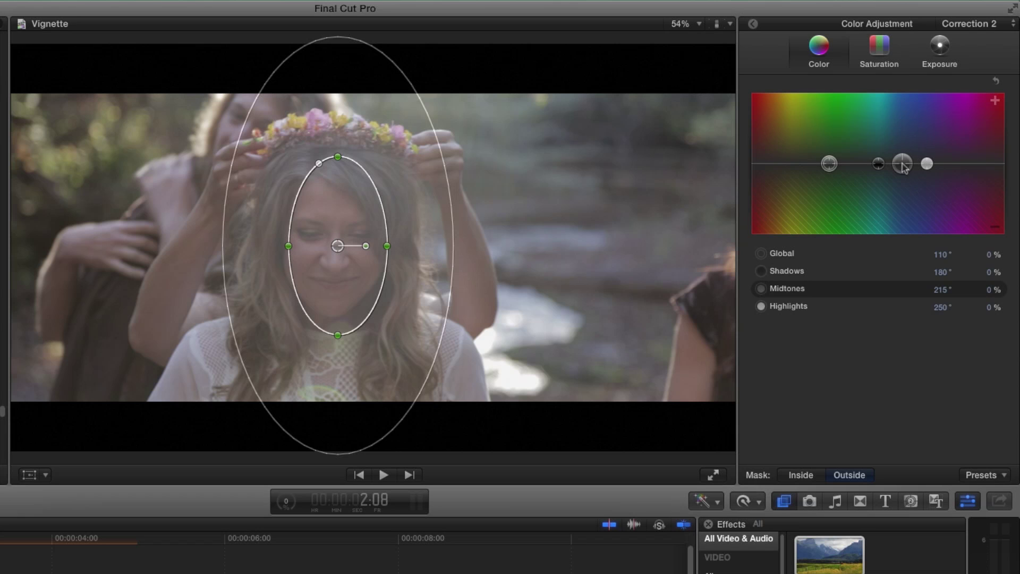
left_click_drag(903, 164, 906, 158)
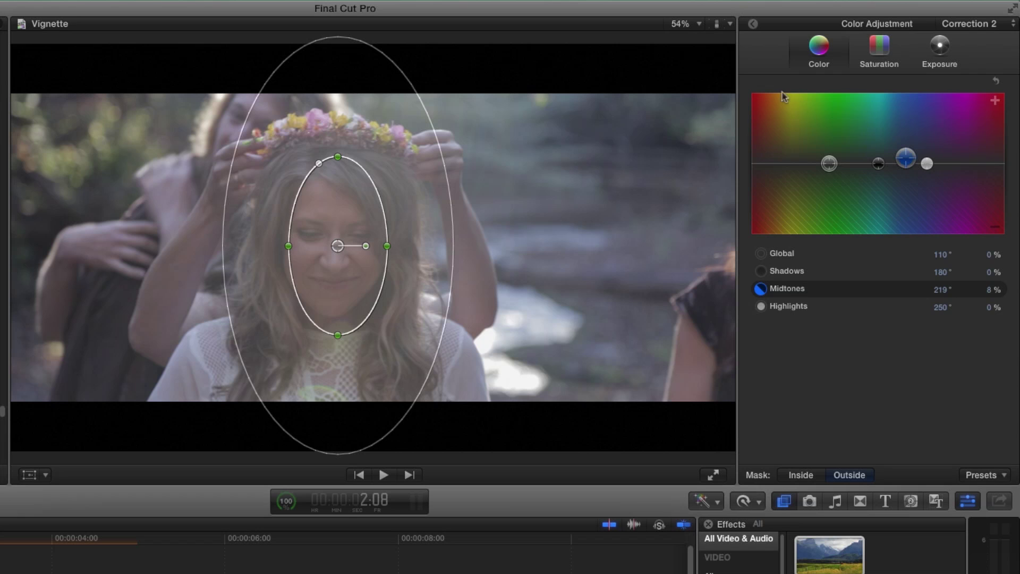
left_click_drag(456, 266, 485, 264)
left_click(753, 25)
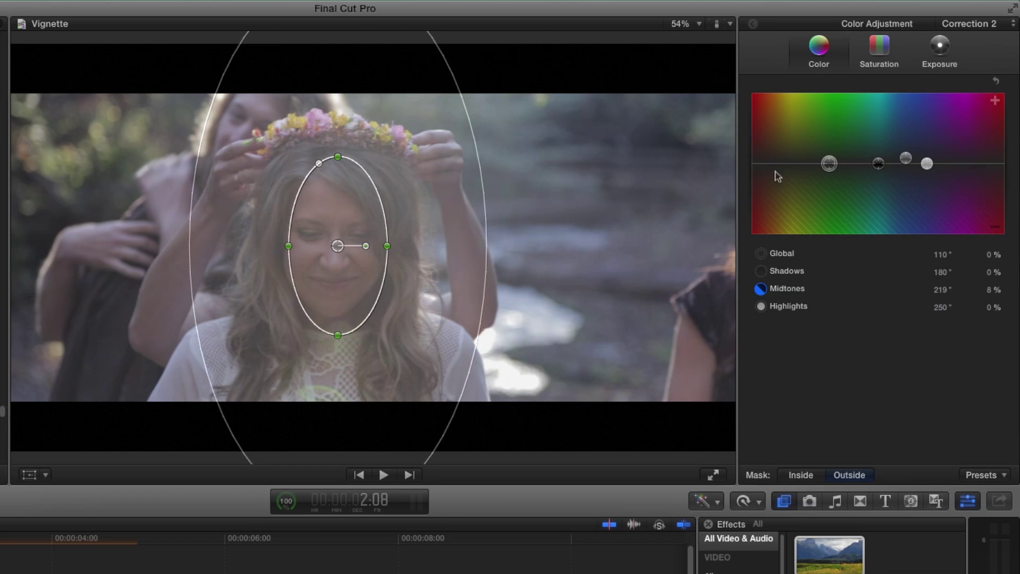
left_click(801, 252)
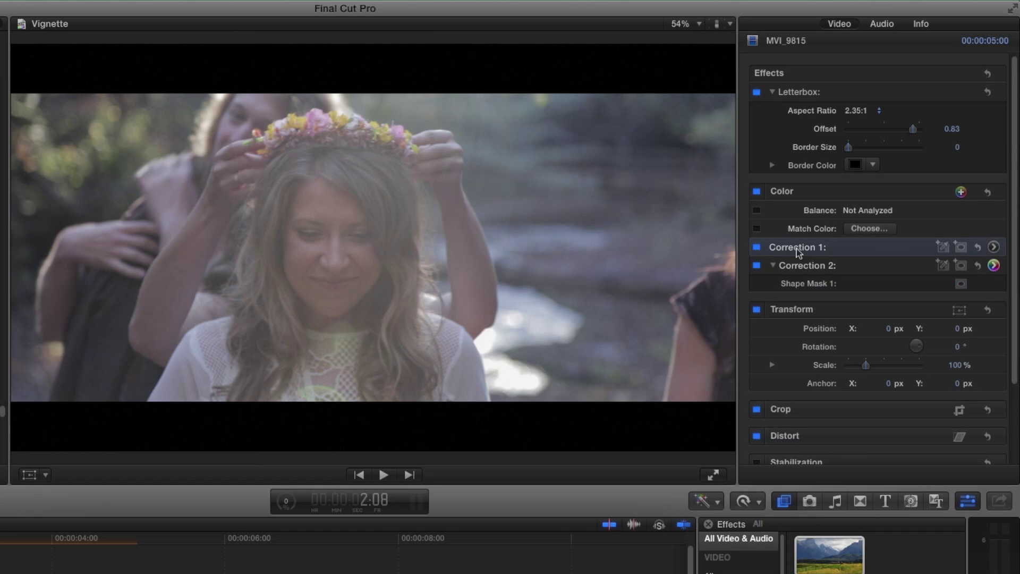
left_click(757, 265)
left_click(758, 266)
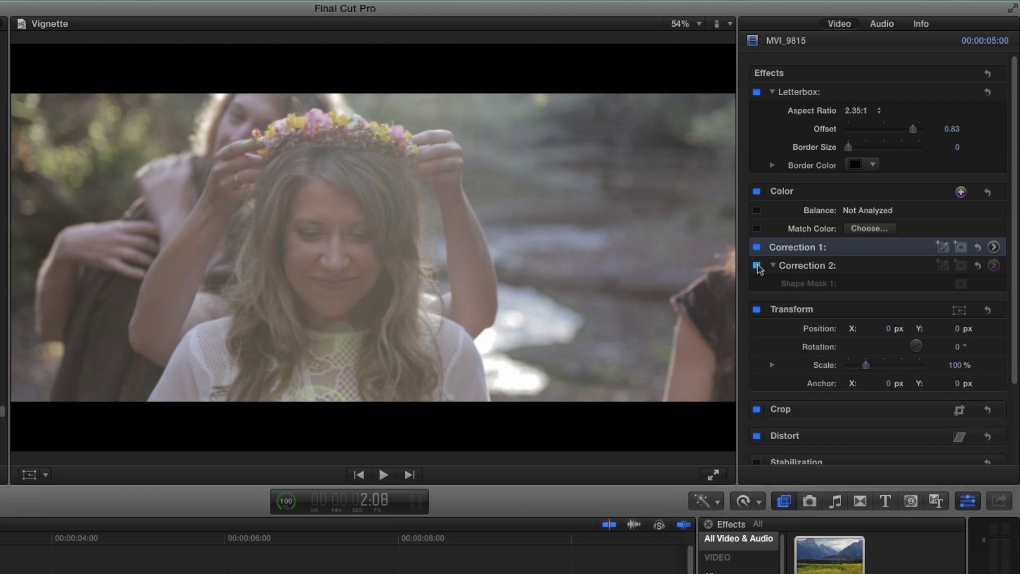
left_click(757, 266)
left_click(757, 265)
left_click(757, 266)
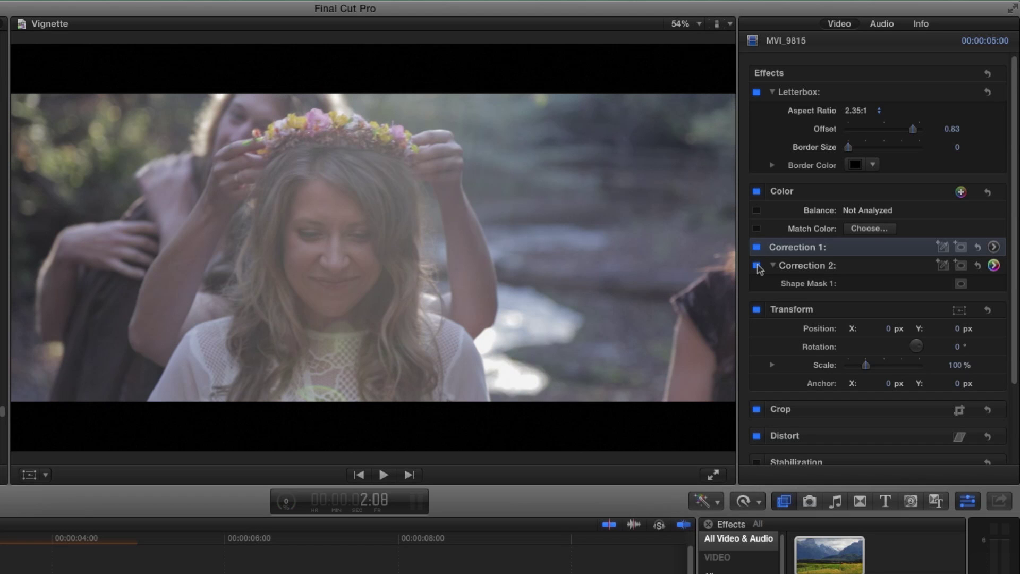
left_click(758, 265)
left_click(757, 266)
left_click(863, 268)
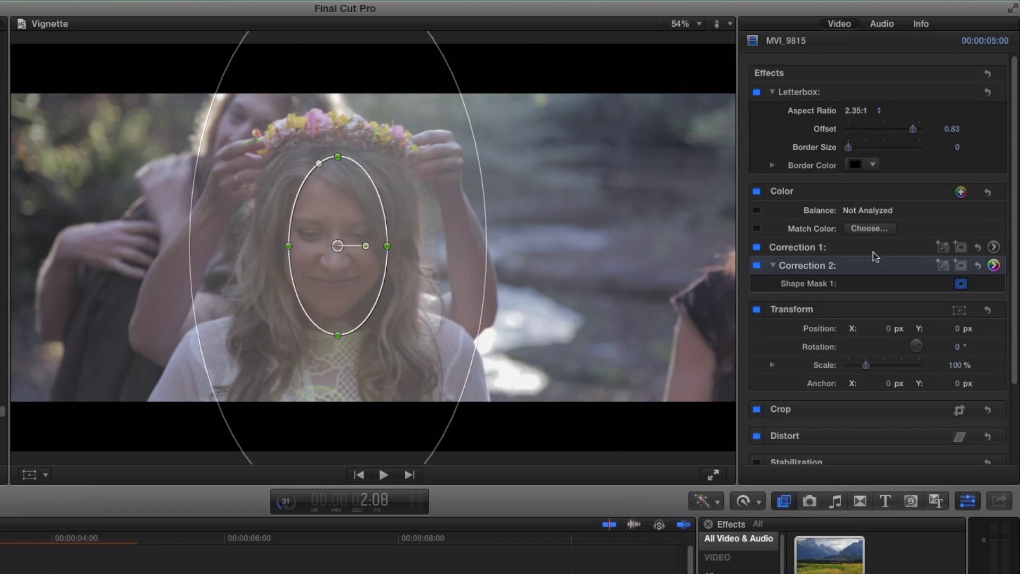
left_click(871, 250)
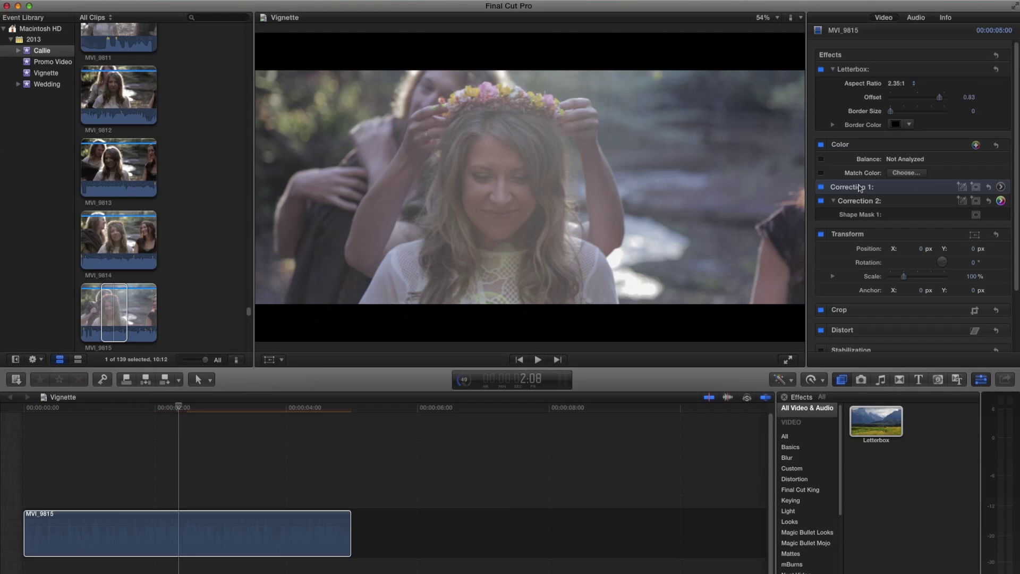
- Uncheck Correction 2 to turn off the blue-tinted vignette
left_click(822, 201)
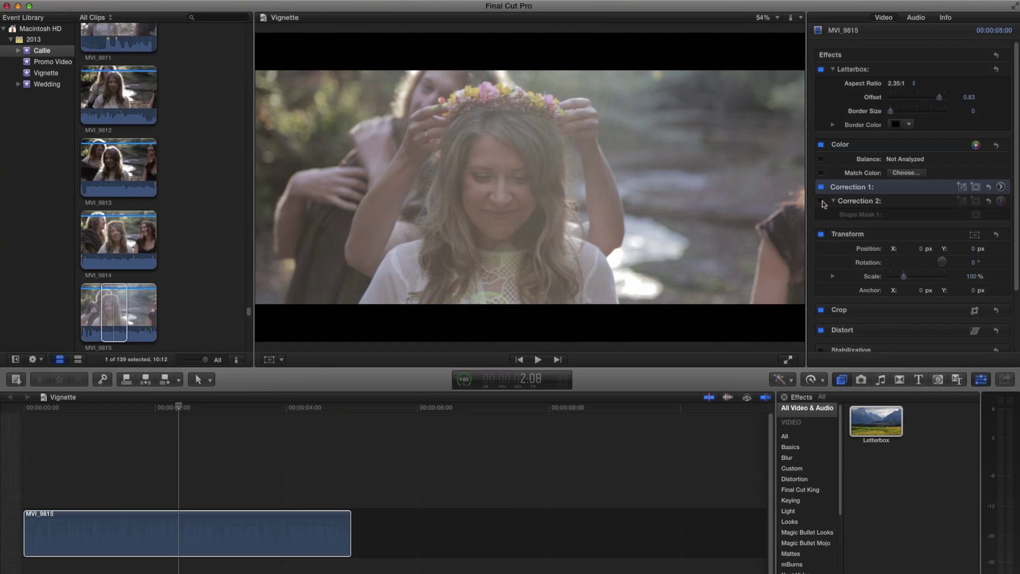